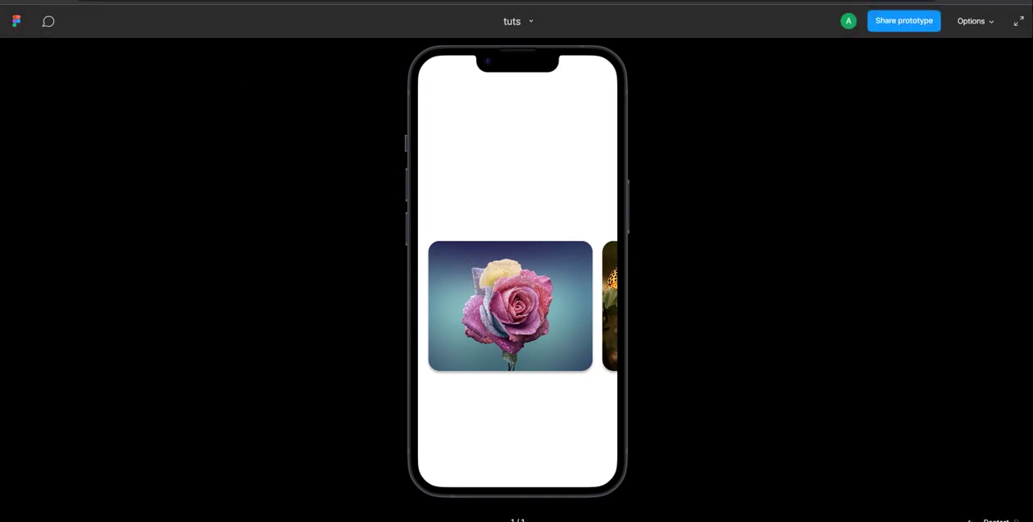
Step: Return to the design file and delete the existing iPhone 14 - 1 frame along with its image cards
click(243, 1)
scroll(427, 190, up, 1)
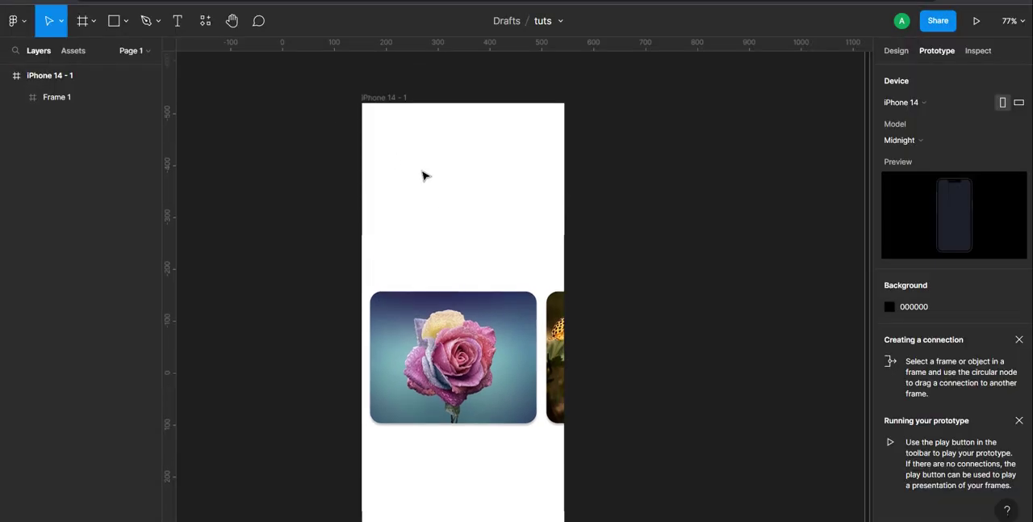
click(377, 104)
key(Delete)
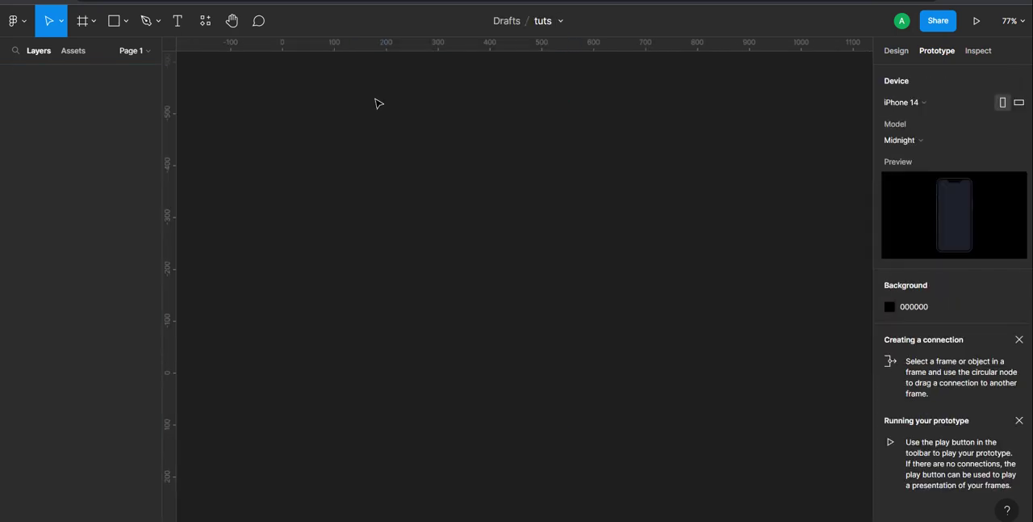
Step: Add a new frame to the canvas using the iPhone 14 preset, 390 × 844
drag(335, 109, 784, 485)
click(94, 24)
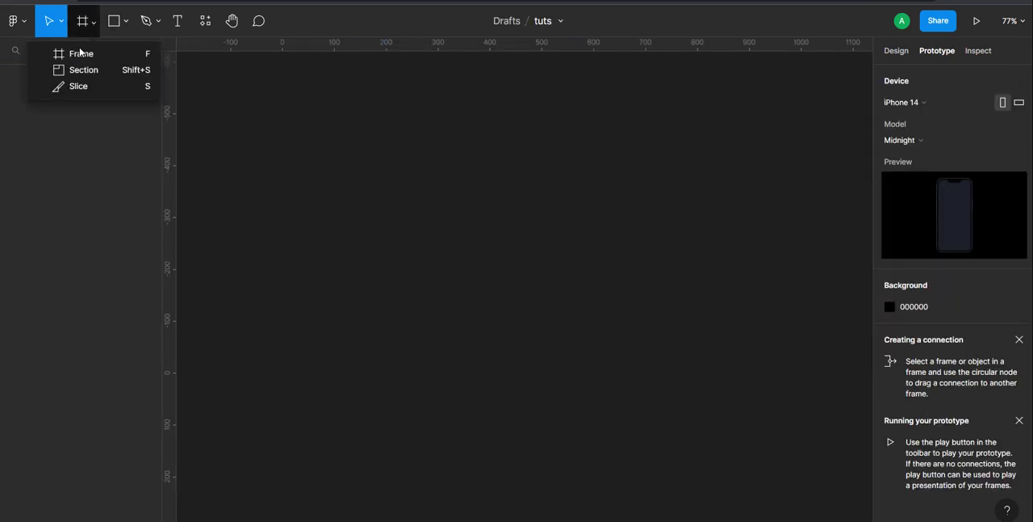
click(80, 54)
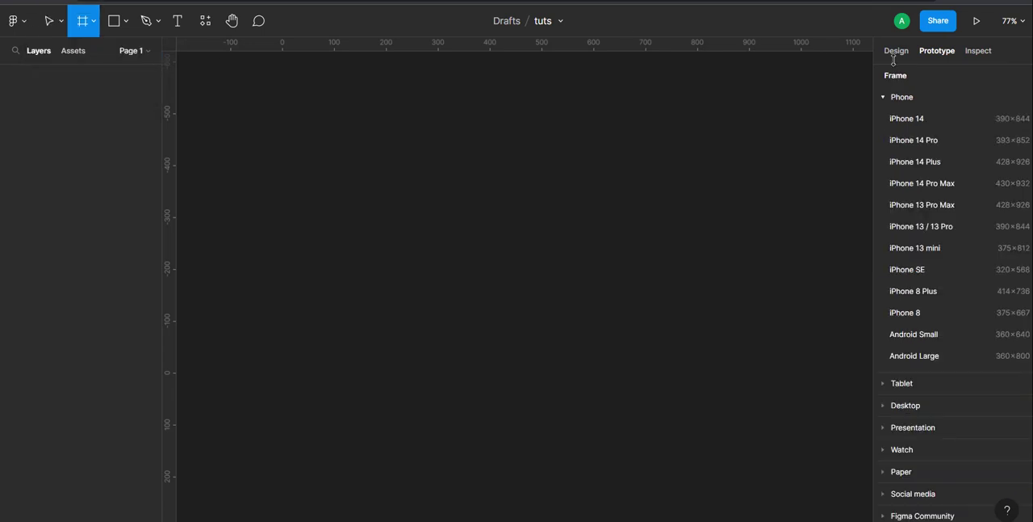
click(907, 120)
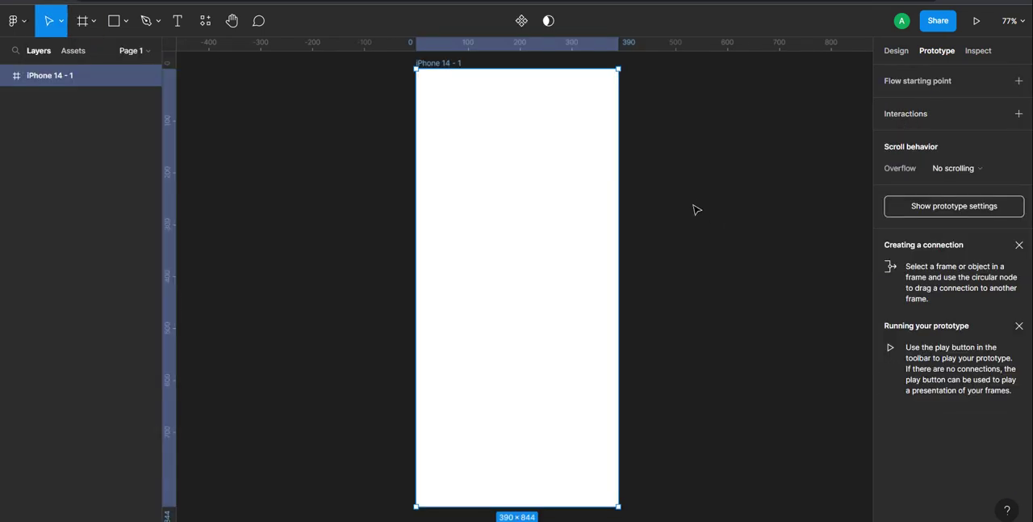
Step: Draw a rectangle about 331 × 263 in the middle of the iPhone frame, placed at about X 25, Y 301
click(125, 25)
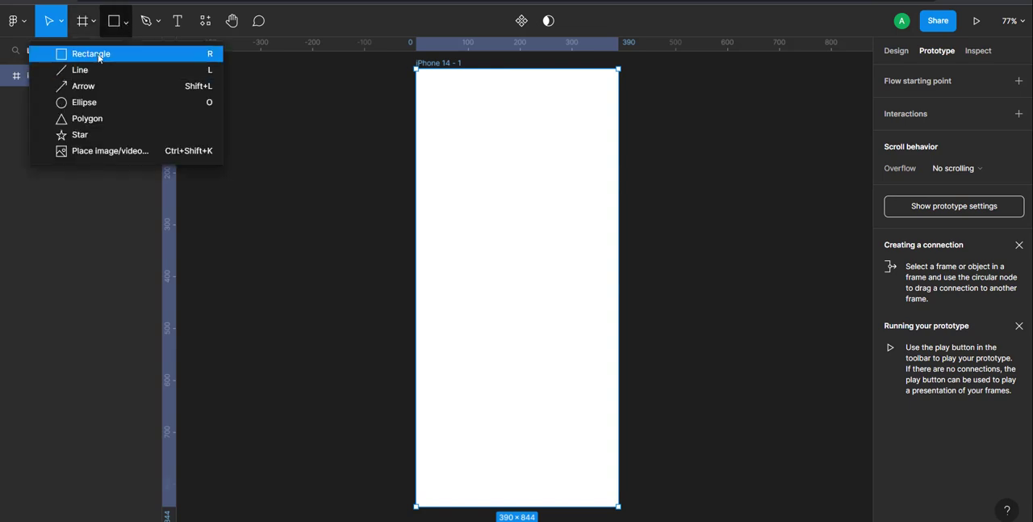
click(100, 52)
mouse_move(419, 228)
mouse_down()
mouse_move(558, 355)
mouse_move(572, 353)
mouse_up()
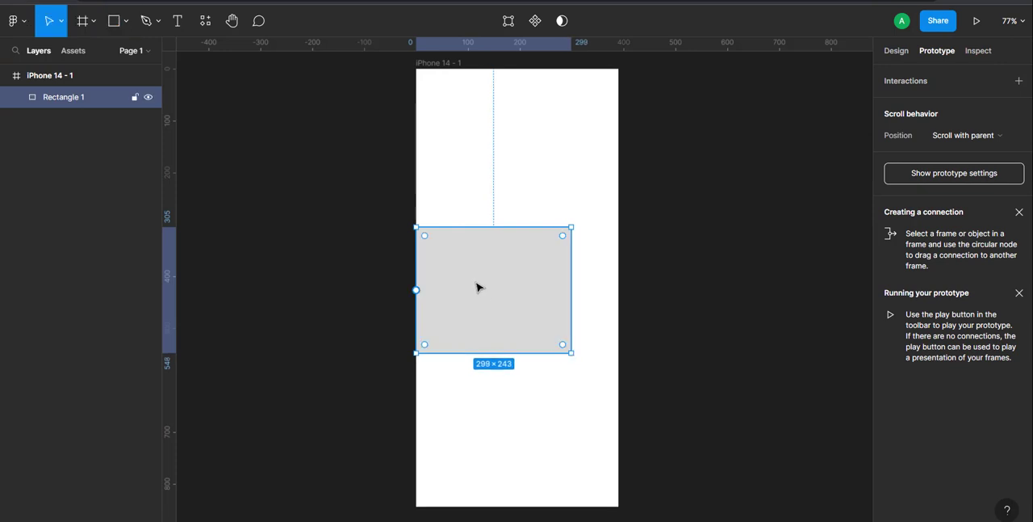
mouse_move(477, 286)
mouse_down()
mouse_move(501, 284)
mouse_move(489, 284)
mouse_up()
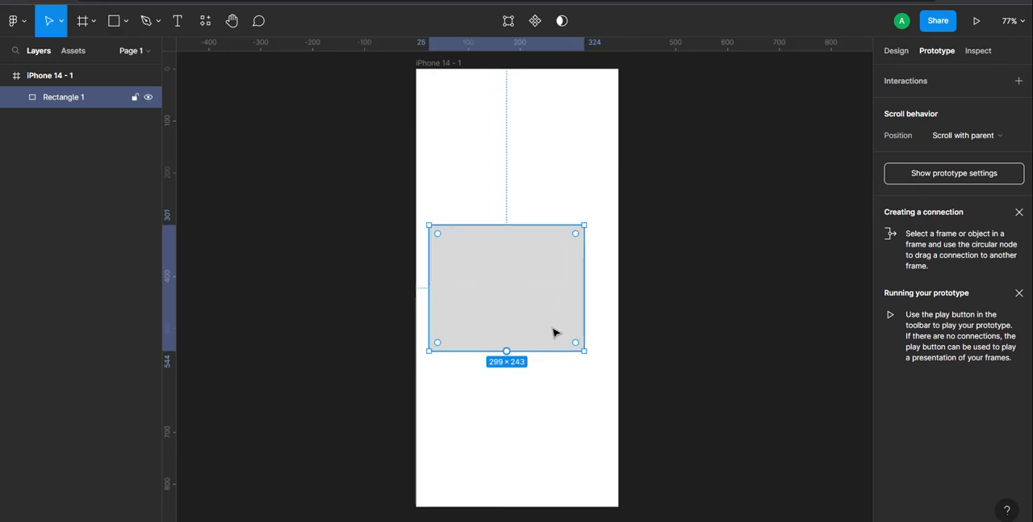
drag(585, 351, 601, 361)
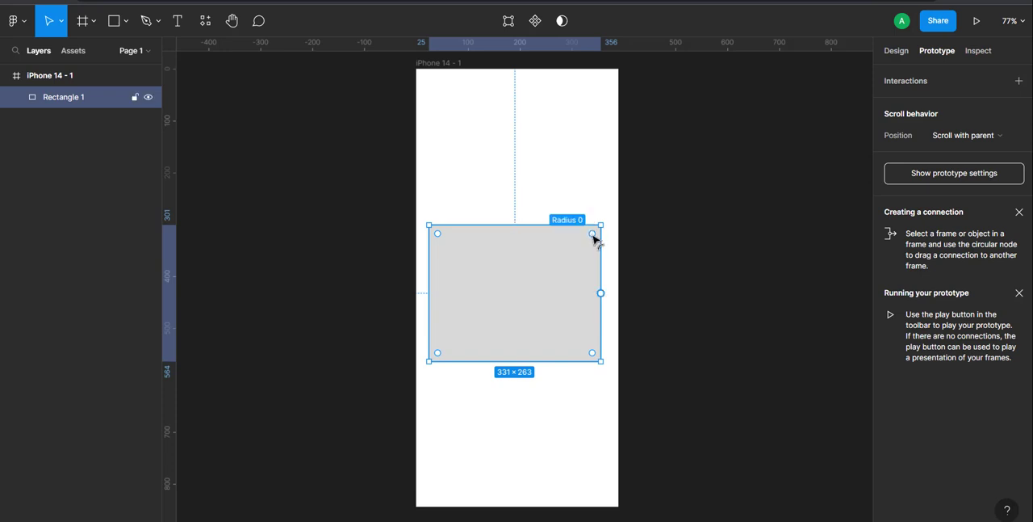
Step: Round the rectangle's corners to a radius of about 21 and give it a drop shadow effect
drag(593, 234, 593, 237)
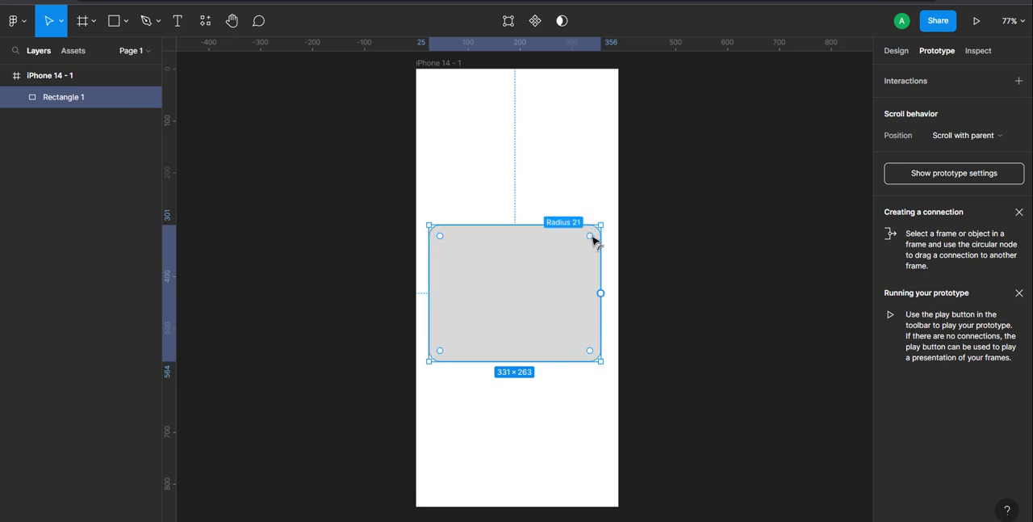
click(702, 267)
click(579, 273)
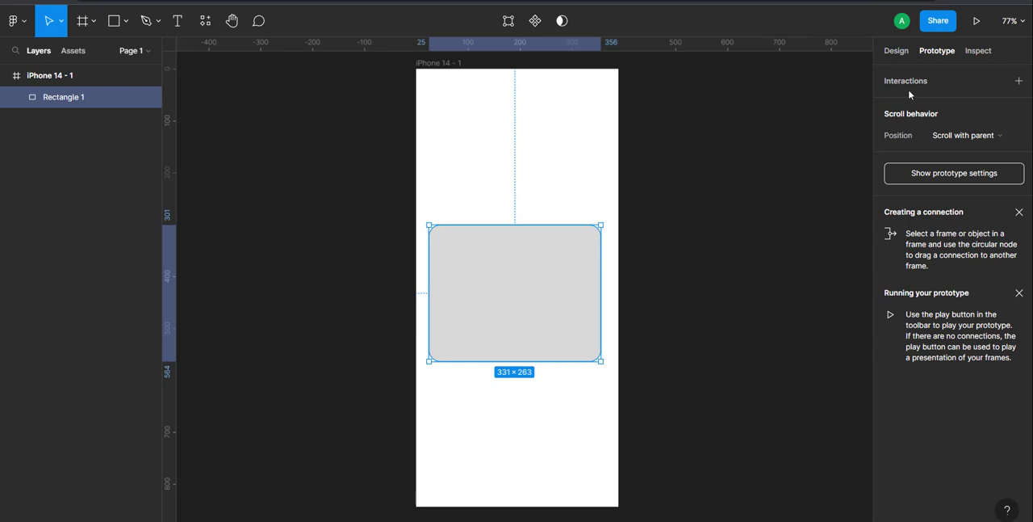
click(897, 51)
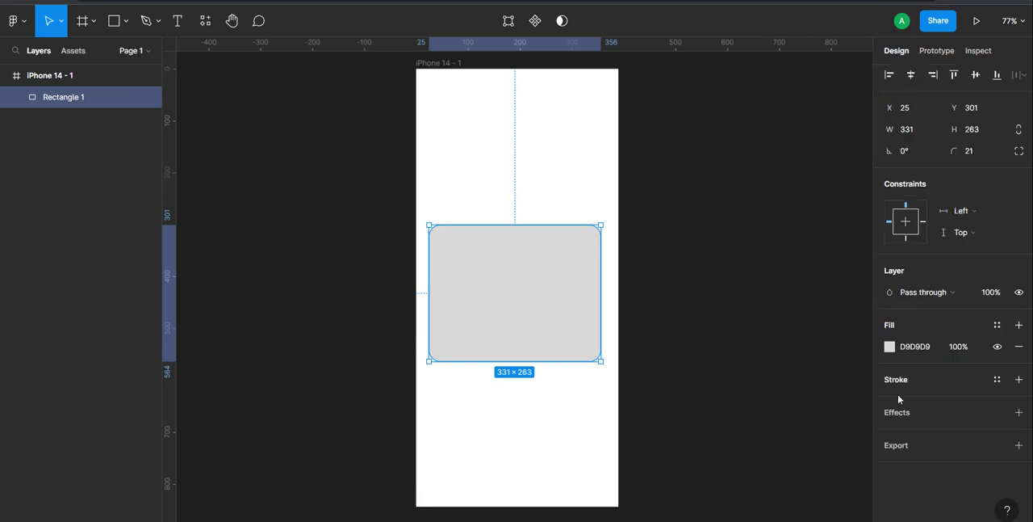
click(896, 414)
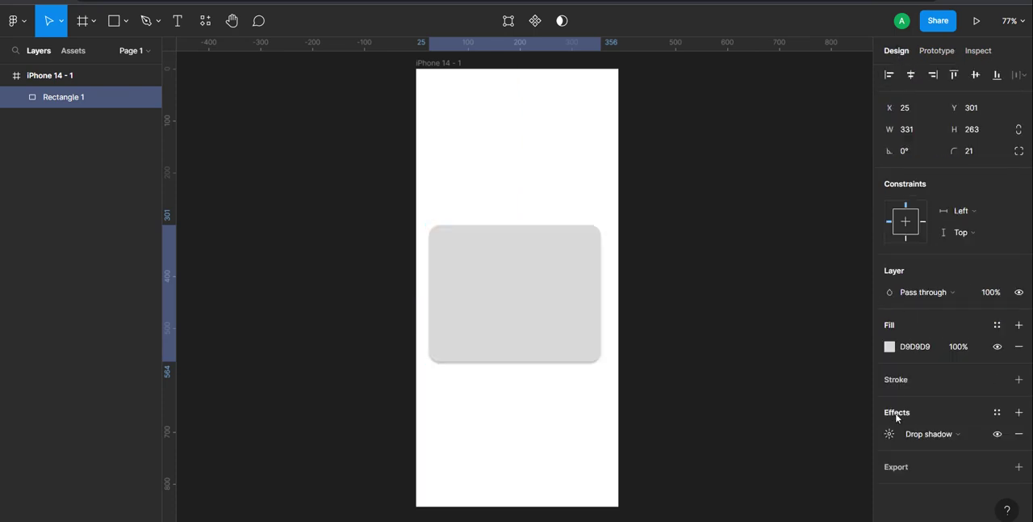
click(651, 398)
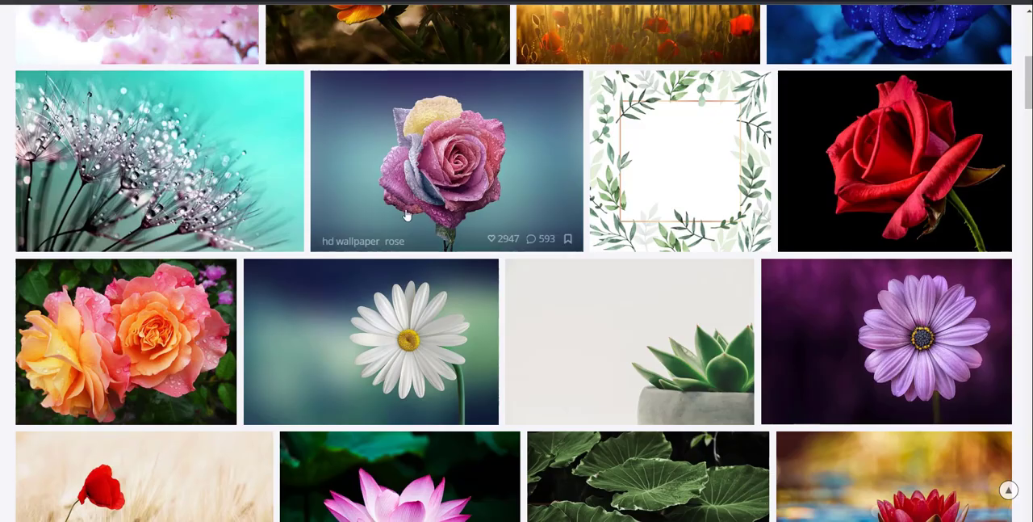
Step: Copy the pink and yellow rose photo from the stock image website and paste it into the rectangle as its fill
right_click(421, 144)
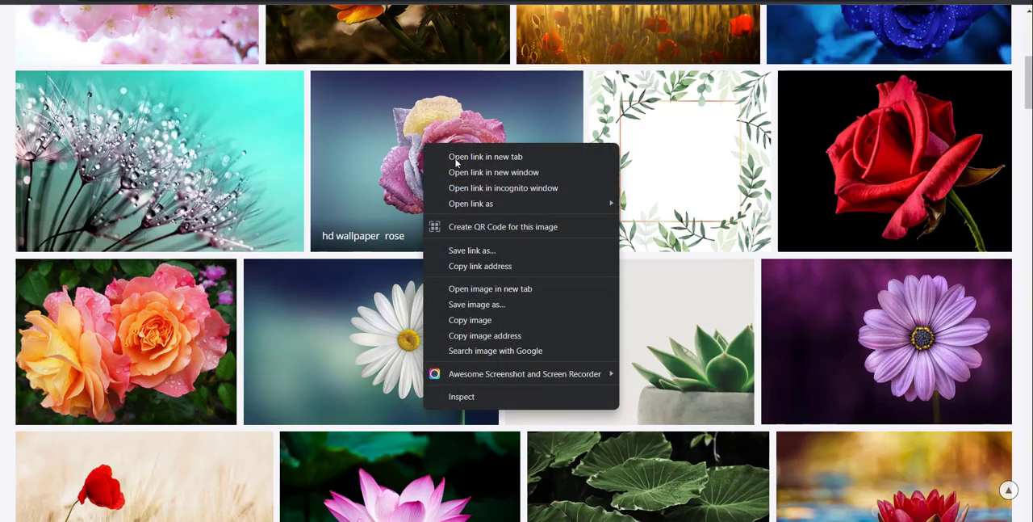
click(482, 320)
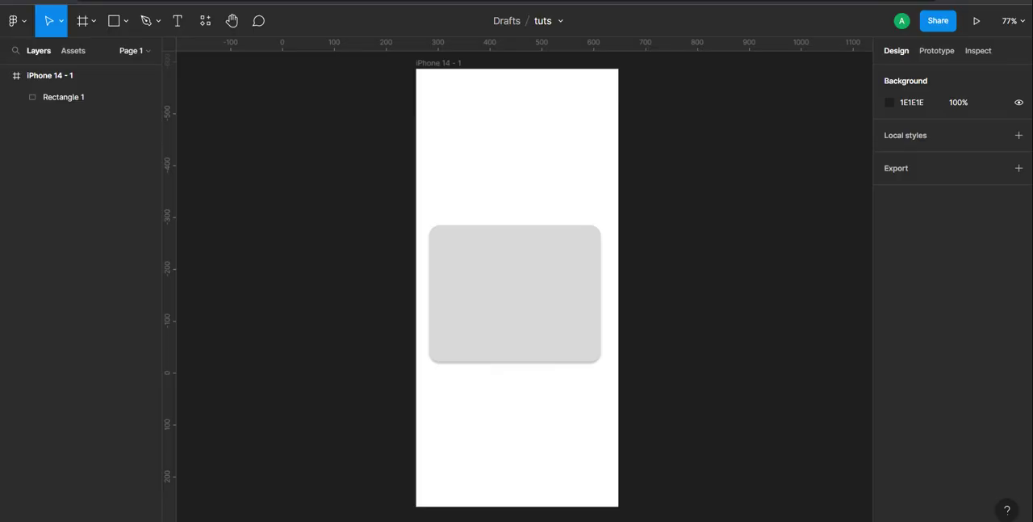
click(492, 251)
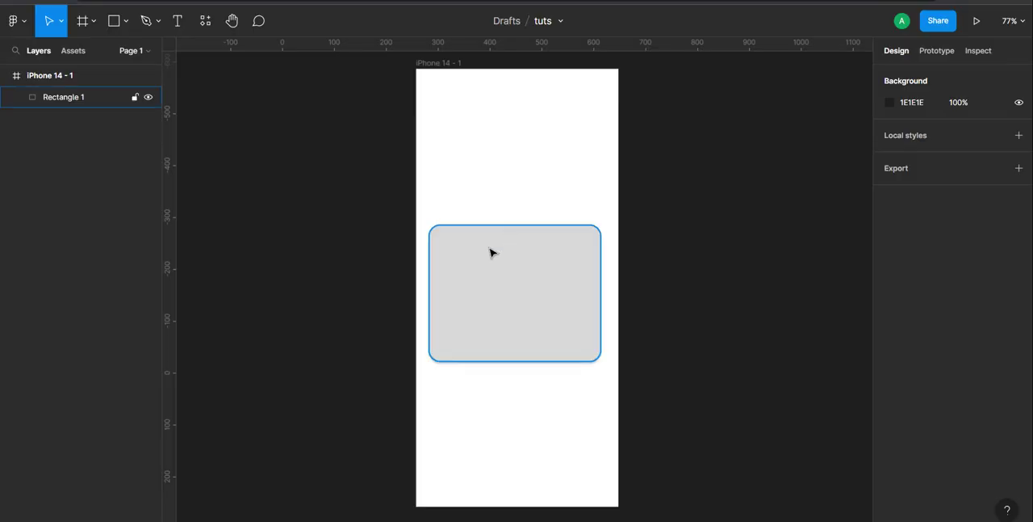
right_click(485, 256)
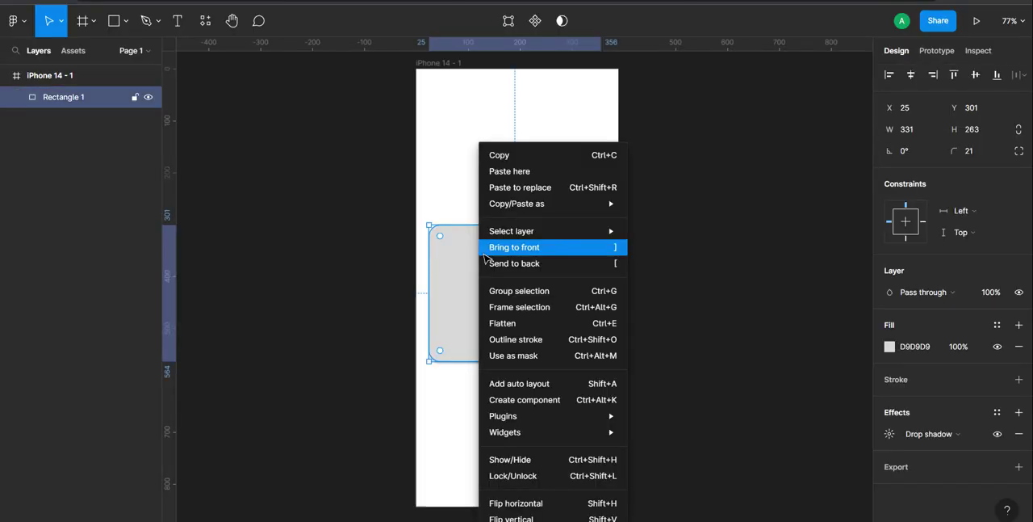
click(510, 172)
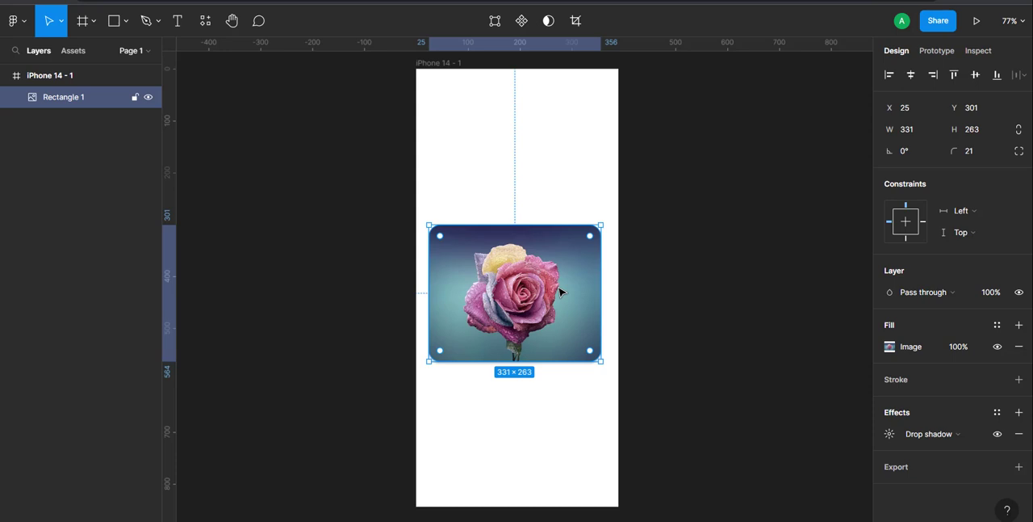
Step: Duplicate the rose card, placing the copy beside it at X 375, and turn off Clip content on the iPhone frame
key(ctrl+d)
key(shift+Right)
key(shift+Right)
key(shift+Right)
key(shift+Right)
key(shift+Right)
key(shift+Right)
key(shift+Right)
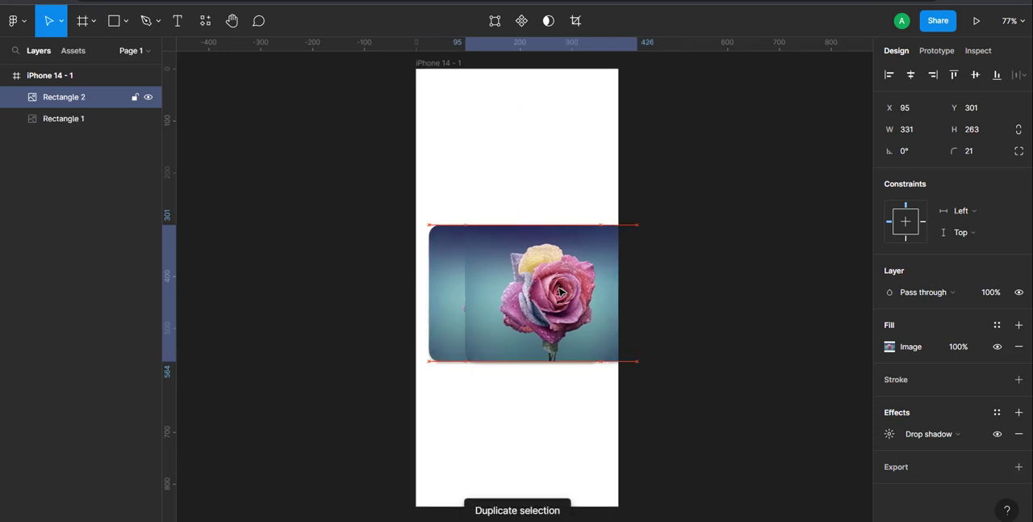
key(shift+Right)
key(shift+Right)
key(shift+Right)
key(shift+Right)
key(shift+Right)
key(shift+Right)
key(shift+Right)
key(shift+Right)
key(shift+Right)
key(shift+Right)
key(shift+Right)
key(shift+Right)
key(shift+Right)
key(shift+Right)
key(shift+Right)
key(shift+Right)
key(shift+Right)
key(shift+Right)
key(shift+Right)
key(shift+Right)
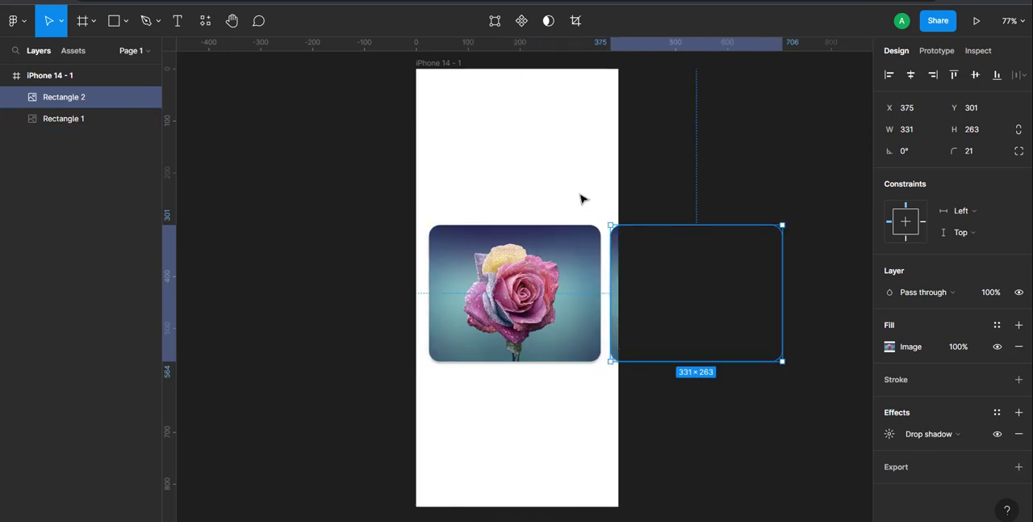
click(442, 73)
click(890, 194)
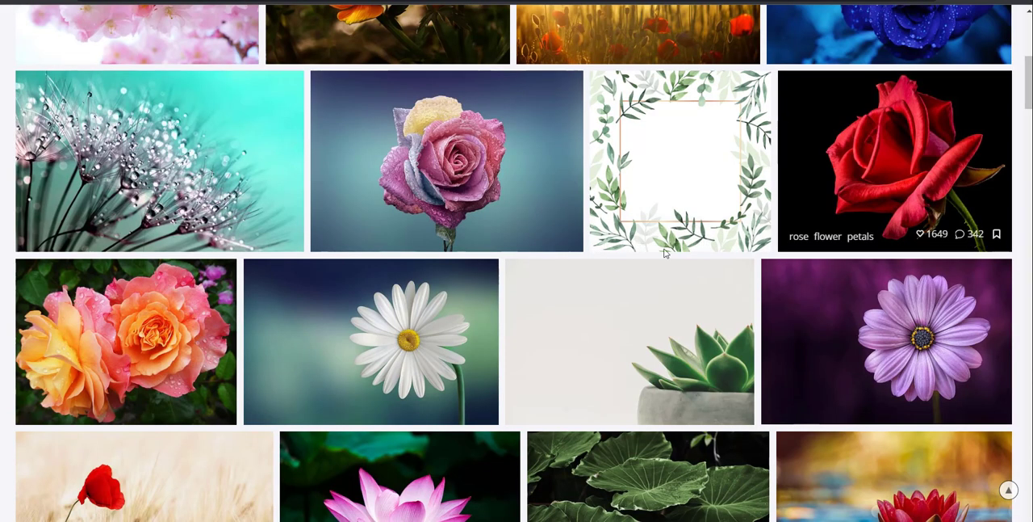
Step: Copy the orange flowers and butterfly photo from the image website and paste it into the second card as its fill
scroll(783, 274, up, 5)
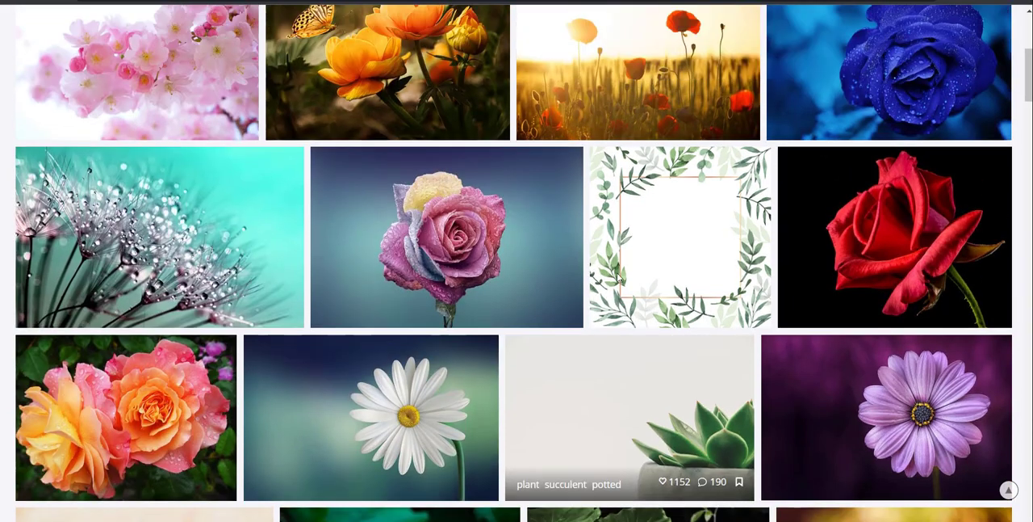
right_click(395, 244)
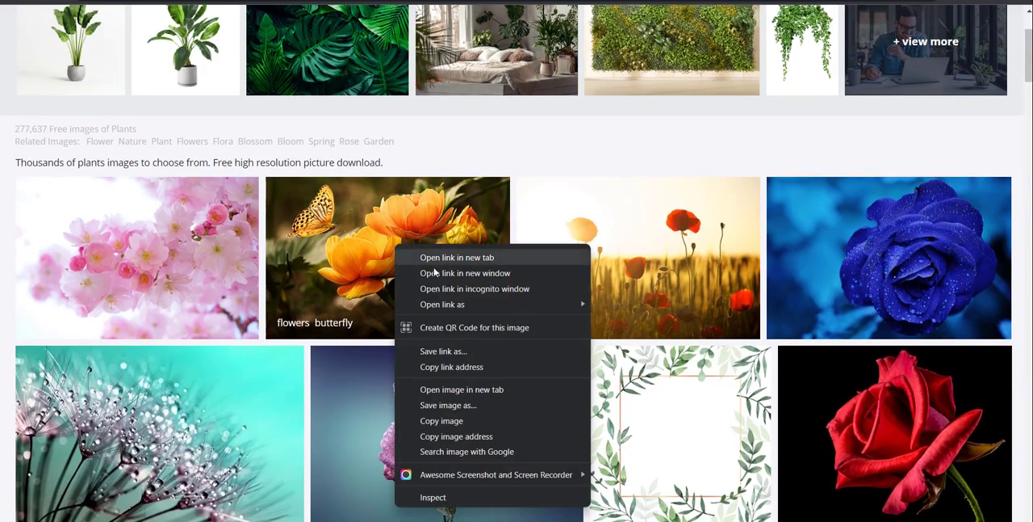
click(443, 421)
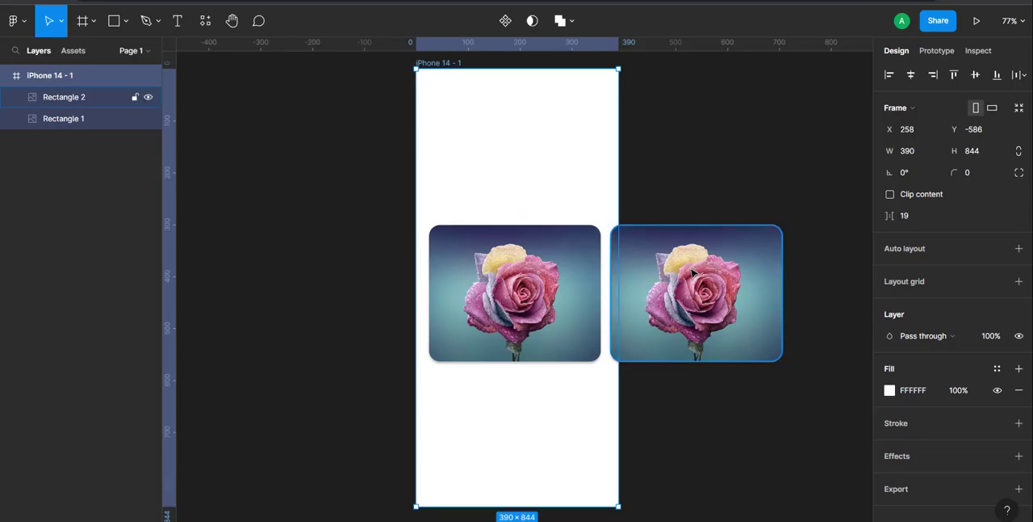
double_click(693, 275)
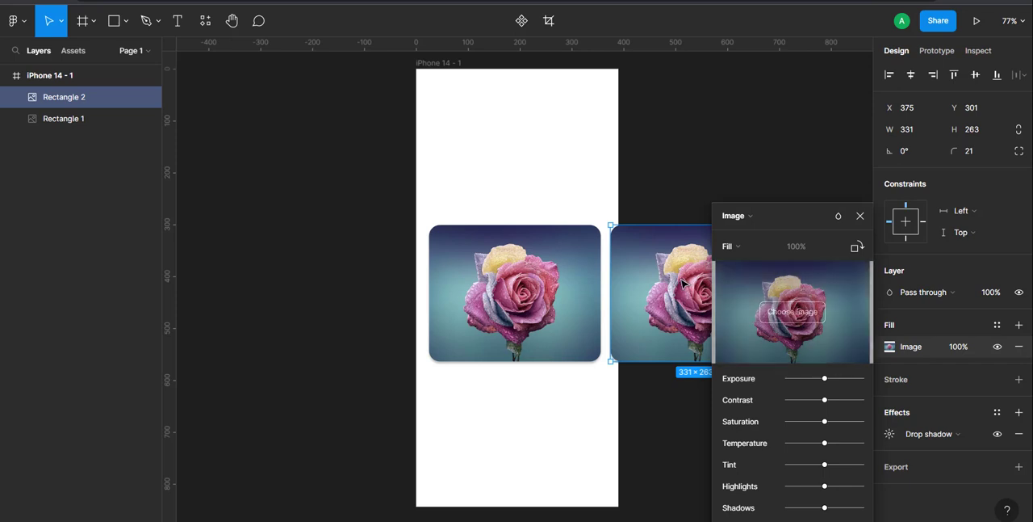
right_click(680, 283)
click(696, 304)
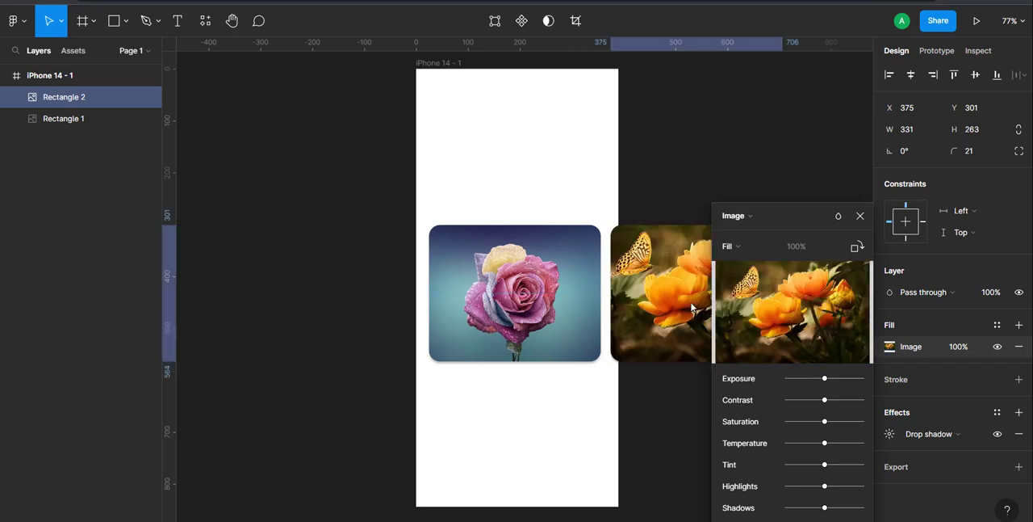
Step: Duplicate the orange flowers card and place the copy beside it at X 725, Y 301
scroll(673, 357, right, 5)
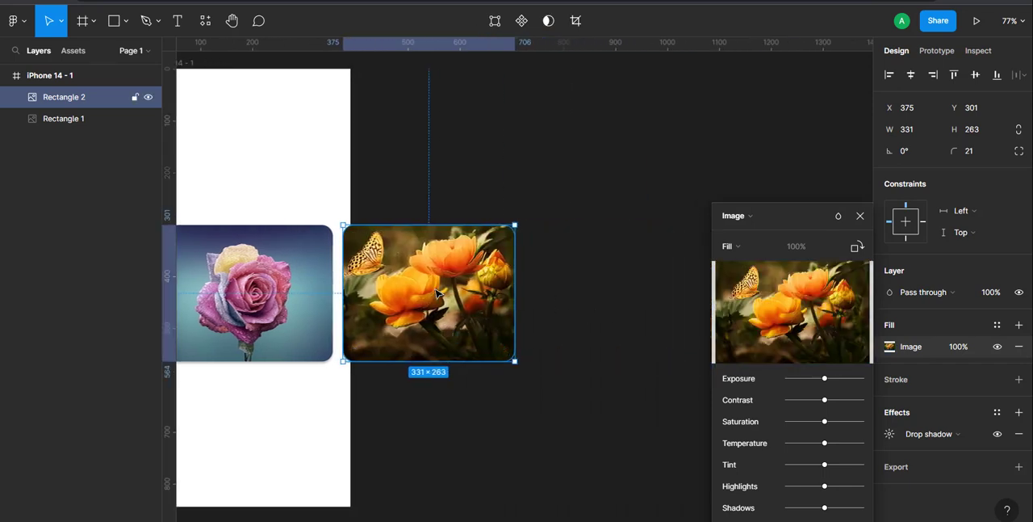
key(ctrl+d)
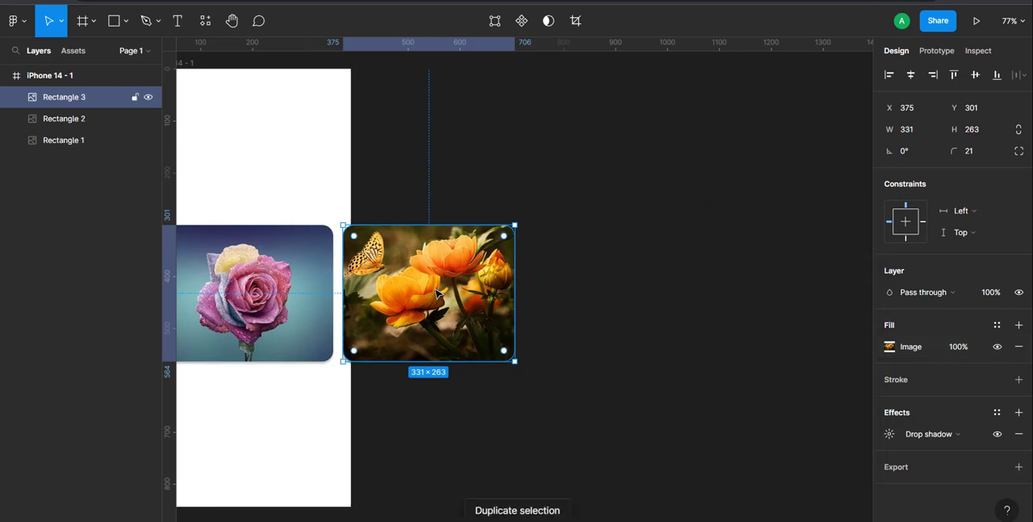
key(shift+Right)
key(shift+Right)
key(shift+Right)
key(shift+Right)
key(shift+Right)
key(shift+Right)
key(shift+Right)
key(shift+Right)
key(shift+Right)
key(shift+Right)
key(shift+Right)
key(shift+Right)
key(shift+Right)
key(shift+Right)
key(shift+Right)
key(shift+Right)
key(shift+Right)
key(shift+Right)
key(shift+Right)
key(shift+Right)
key(shift+Right)
key(shift+Right)
key(shift+Right)
key(shift+Right)
key(shift+Right)
key(shift+Right)
key(shift+Right)
key(shift+Right)
key(shift+Right)
key(shift+Right)
key(shift+Right)
key(shift+Right)
key(shift+Right)
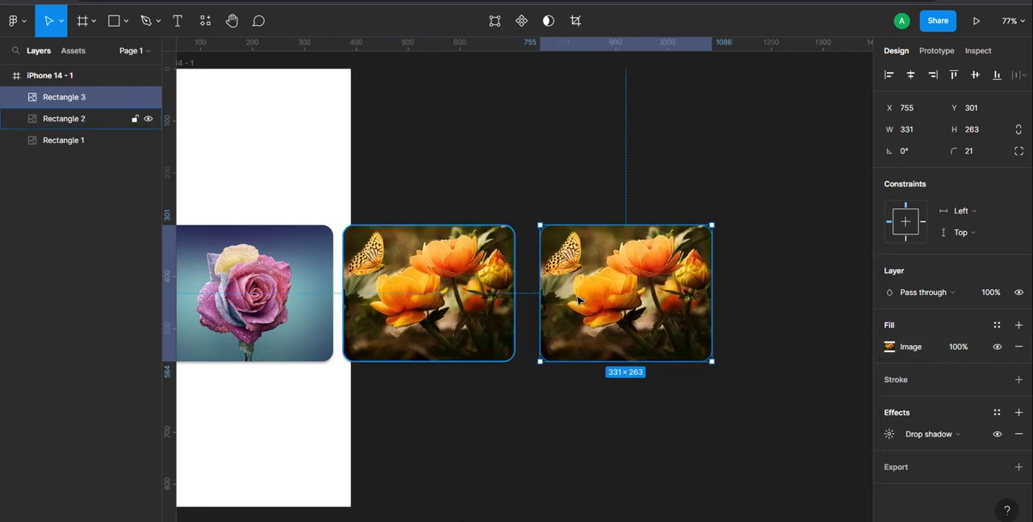
drag(608, 303, 595, 304)
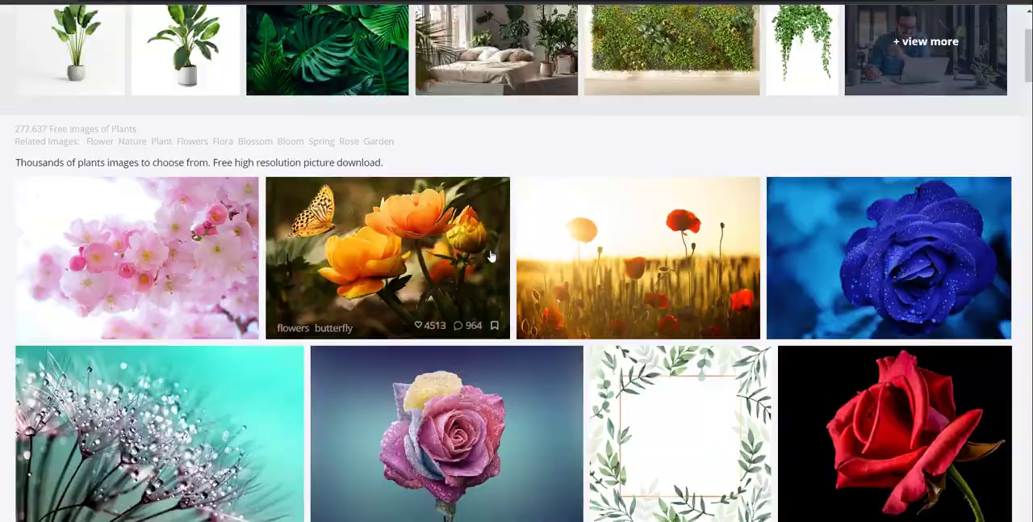
Step: Copy the turquoise dandelion seeds photo from the image website and paste it into the third card as its fill
scroll(493, 255, down, 3)
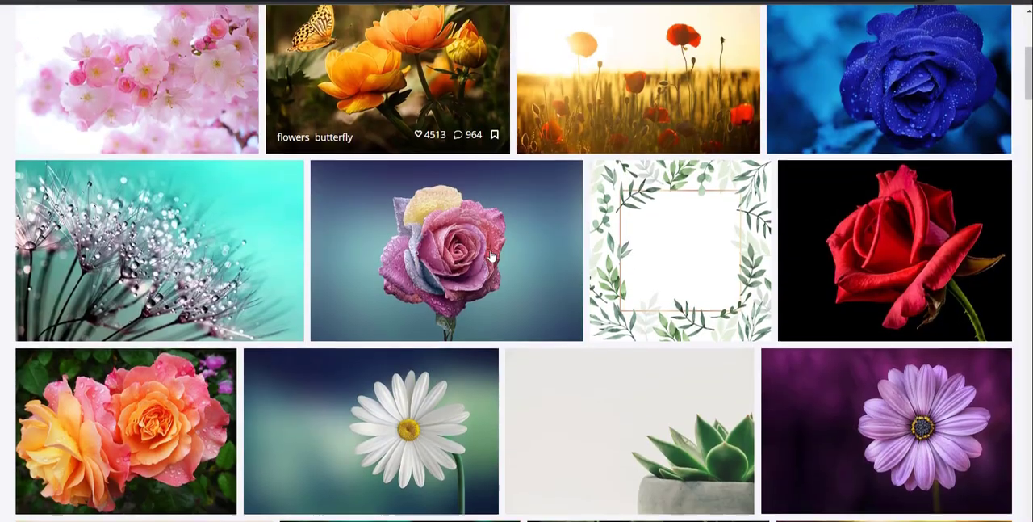
right_click(133, 276)
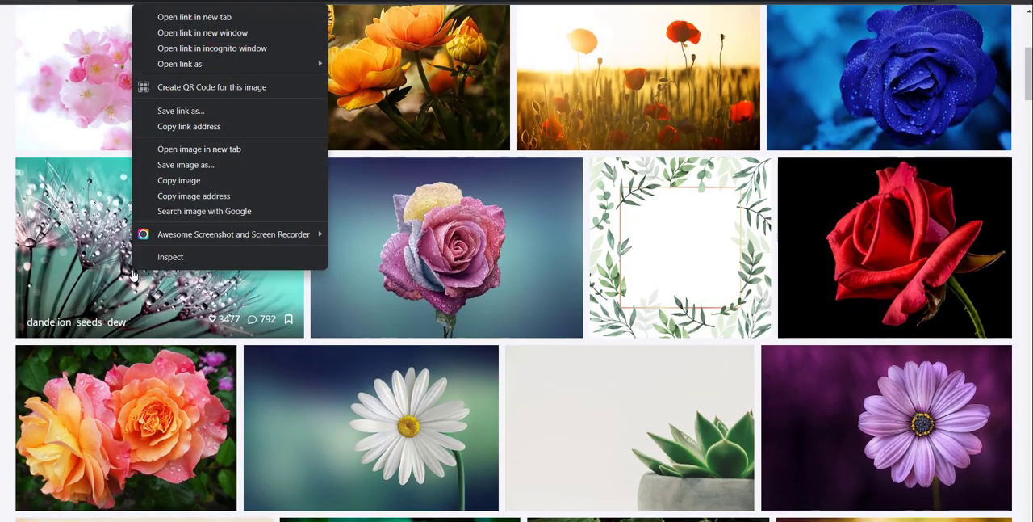
click(241, 180)
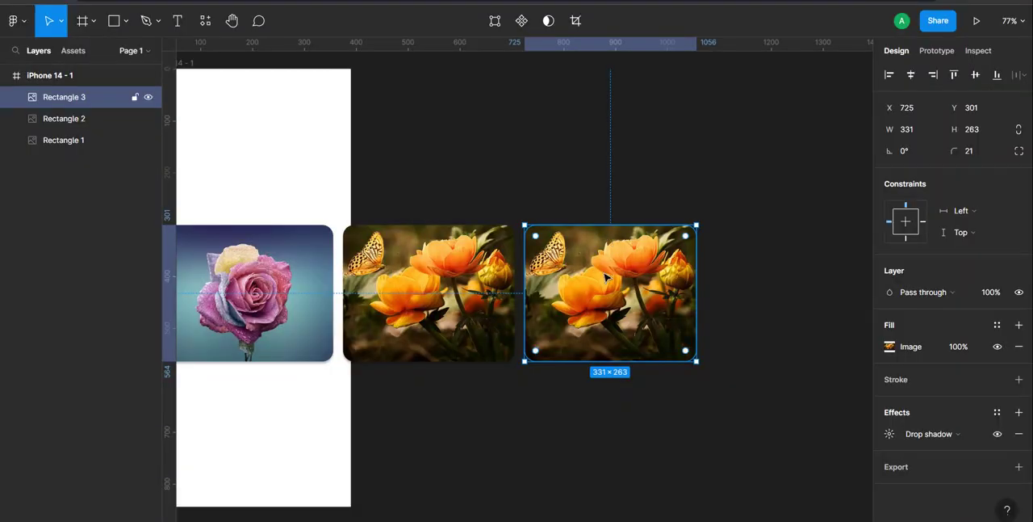
right_click(605, 277)
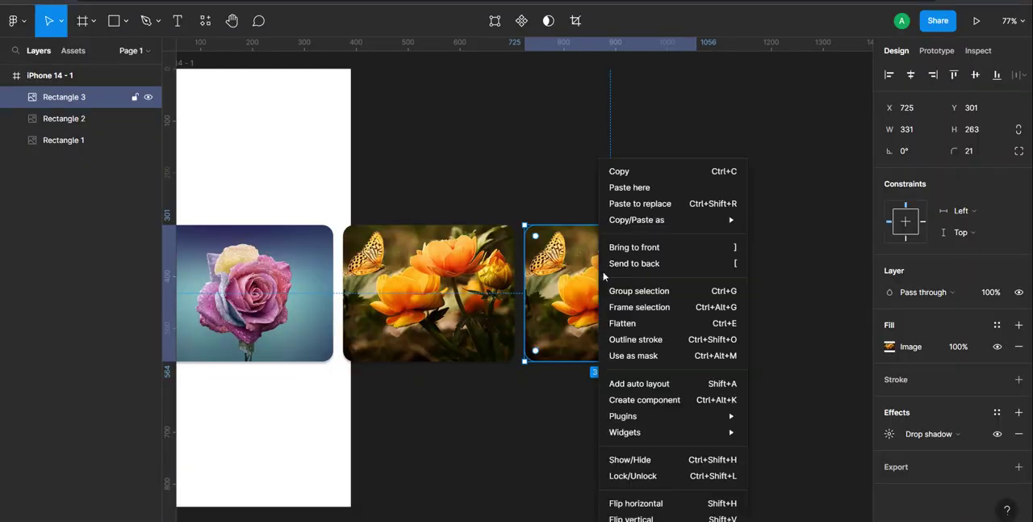
click(637, 189)
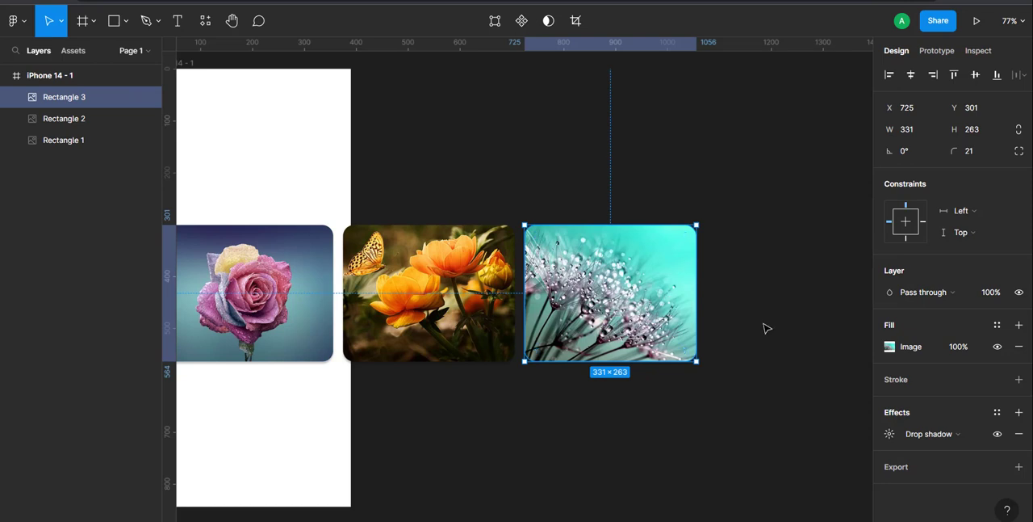
Step: Duplicate the turquoise dandelion card, place the copy beside it with a 19 px gap, and fill it with the white and purple blossoms photo
scroll(767, 325, right, 3)
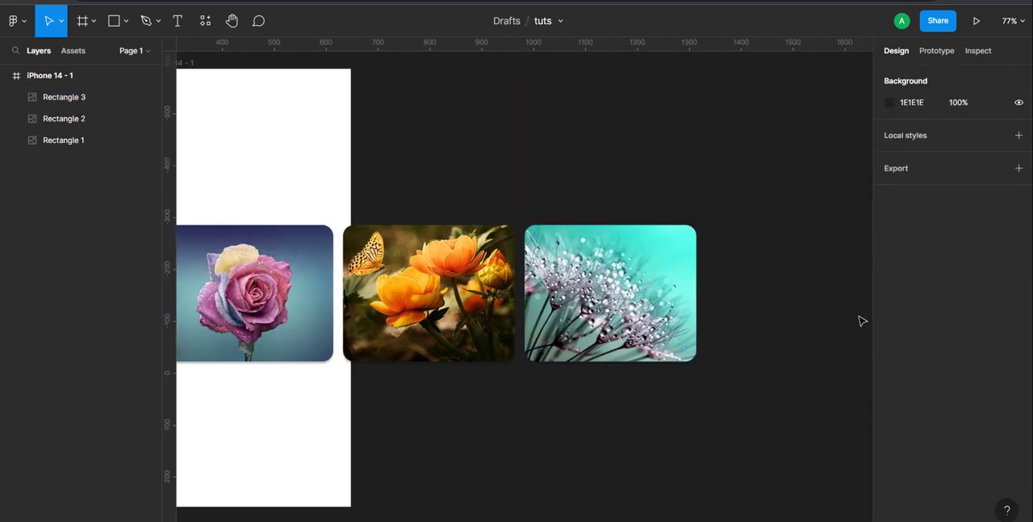
scroll(862, 321, left, 2)
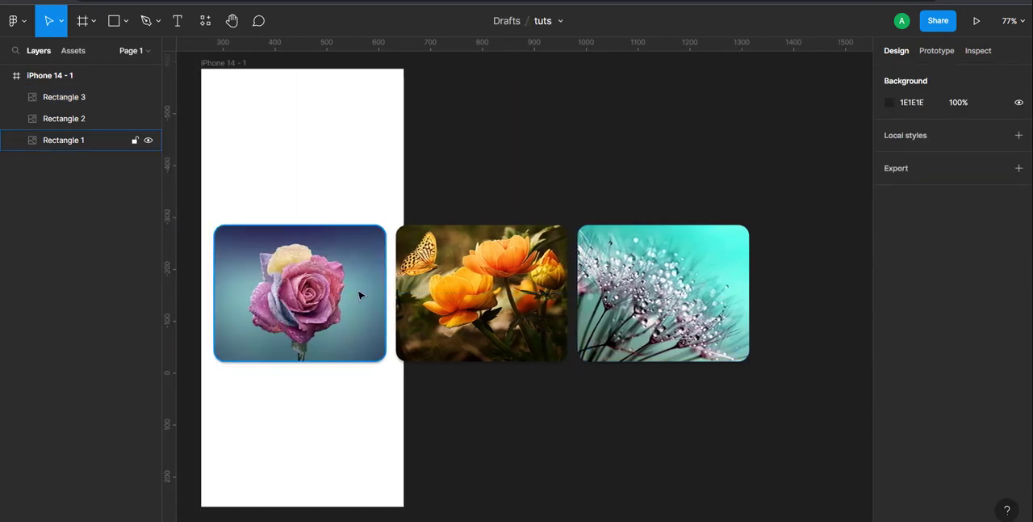
click(664, 314)
click(660, 313)
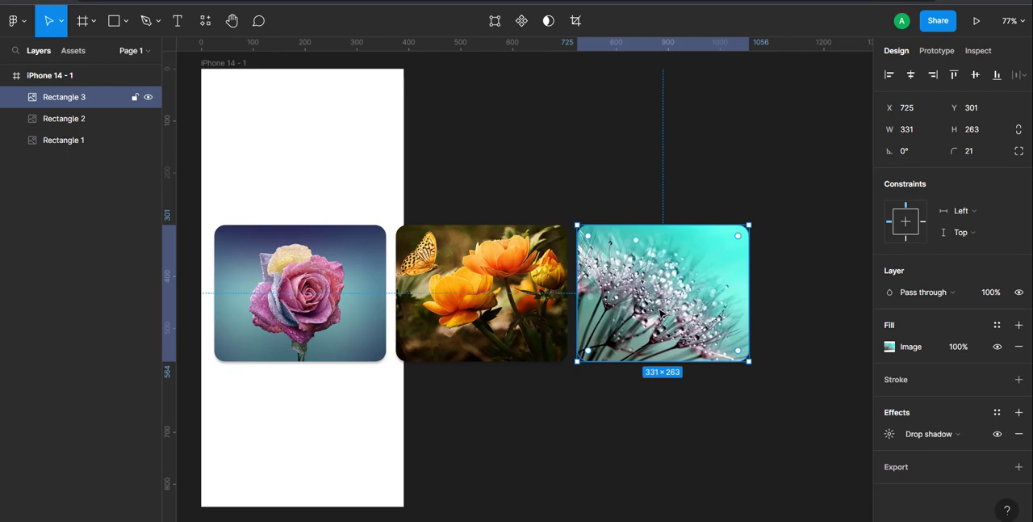
key(ctrl+d)
key(shift+Right)
key(shift+Right)
key(shift+Right)
key(shift+Right)
key(shift+Right)
key(shift+Right)
key(shift+Right)
key(shift+Right)
key(shift+Right)
key(shift+Right)
key(shift+Right)
key(shift+Right)
key(shift+Right)
key(shift+Right)
key(shift+Right)
key(shift+Right)
key(shift+Right)
key(shift+Right)
key(shift+Right)
key(shift+Right)
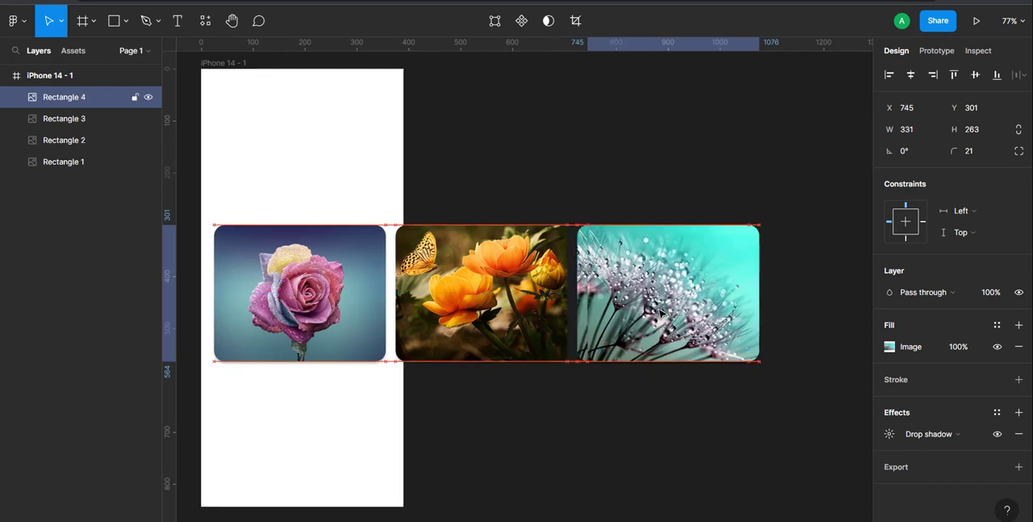
scroll(660, 314, right, 3)
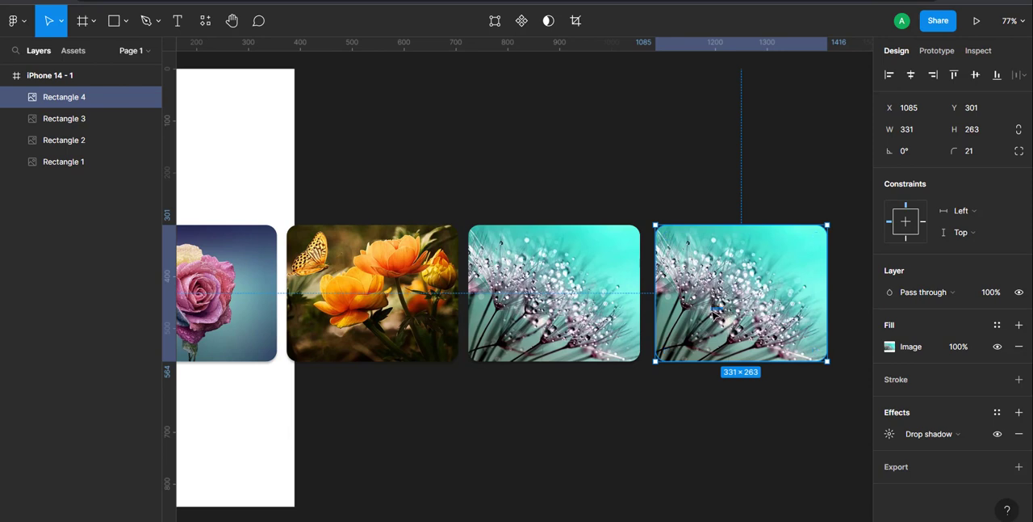
mouse_move(741, 311)
mouse_down()
mouse_move(721, 312)
mouse_move(738, 314)
mouse_up()
click(662, 431)
Step: Select all four image cards in the row and group them
scroll(729, 339, left, 1)
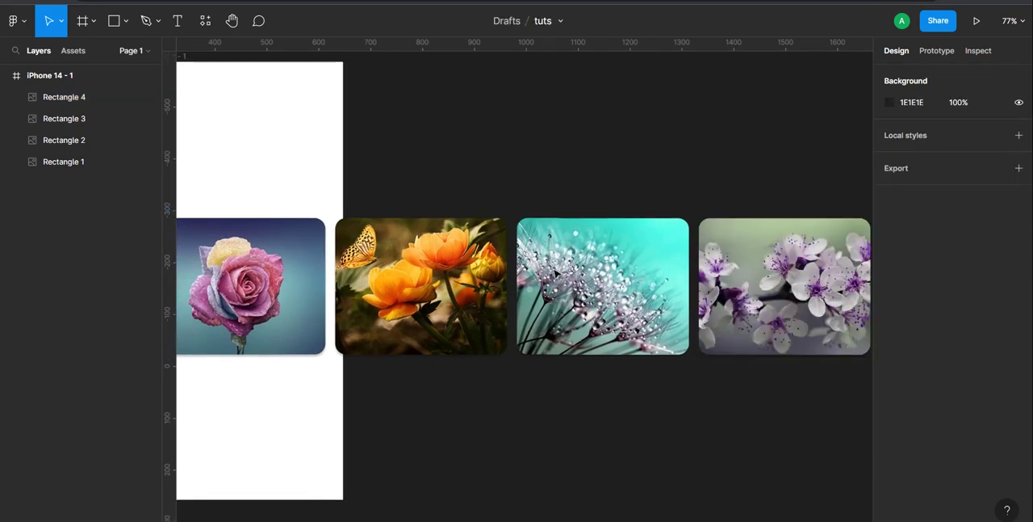
scroll(561, 280, right, 1)
scroll(561, 280, left, 2)
scroll(560, 280, right, 3)
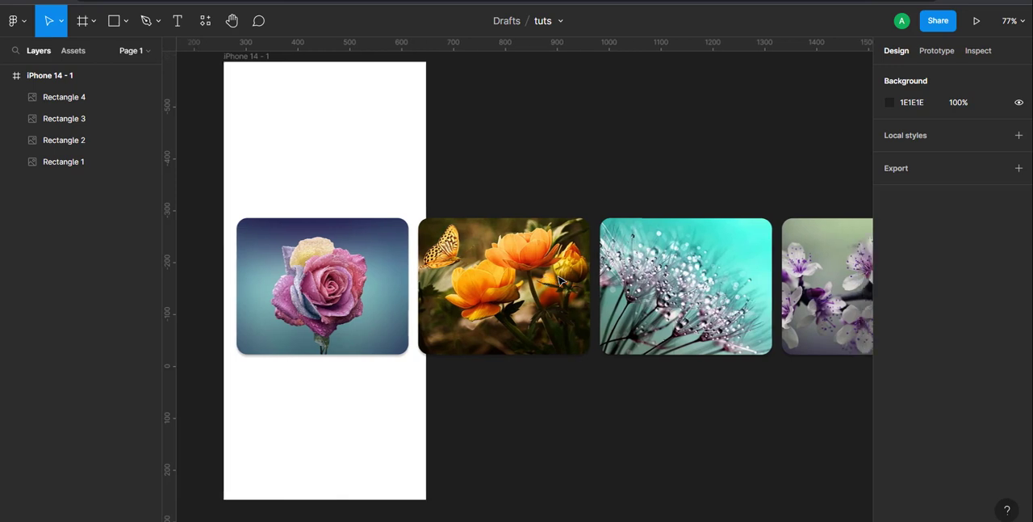
scroll(560, 280, left, 2)
scroll(560, 280, right, 1)
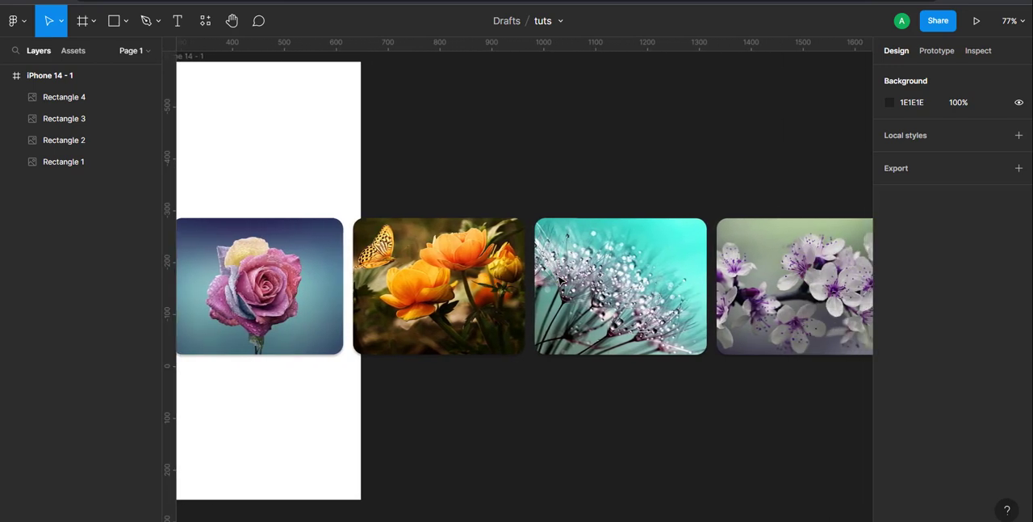
scroll(561, 281, left, 2)
scroll(560, 280, up, 1)
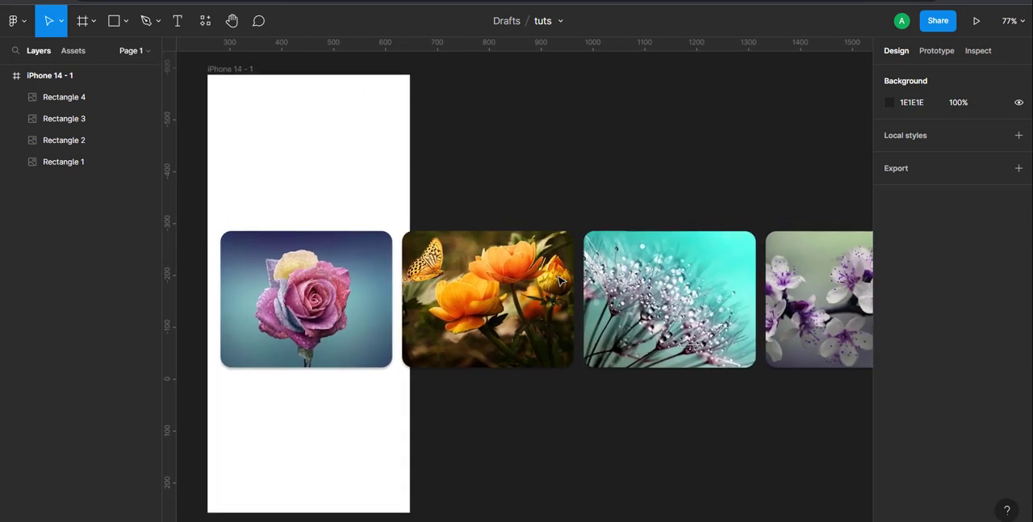
drag(820, 414, 311, 258)
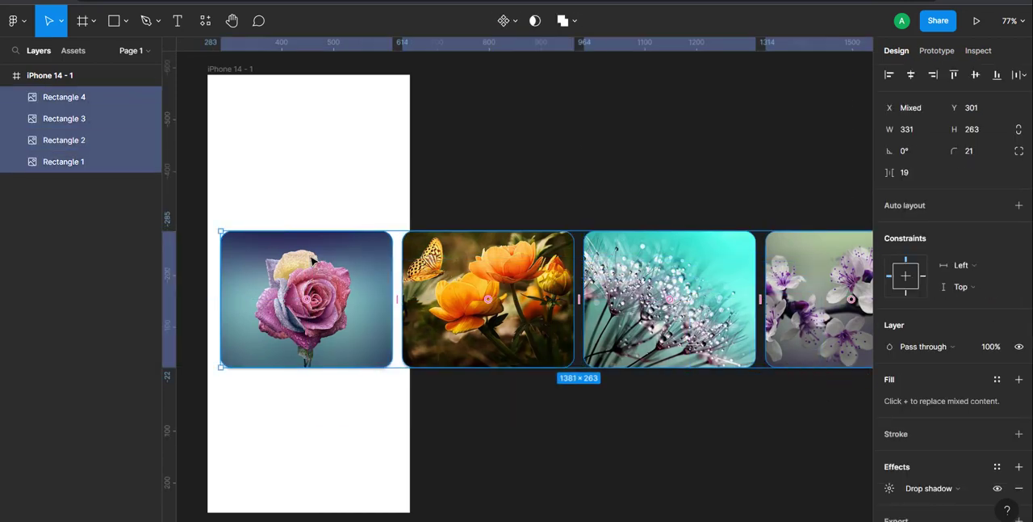
key(ctrl+g)
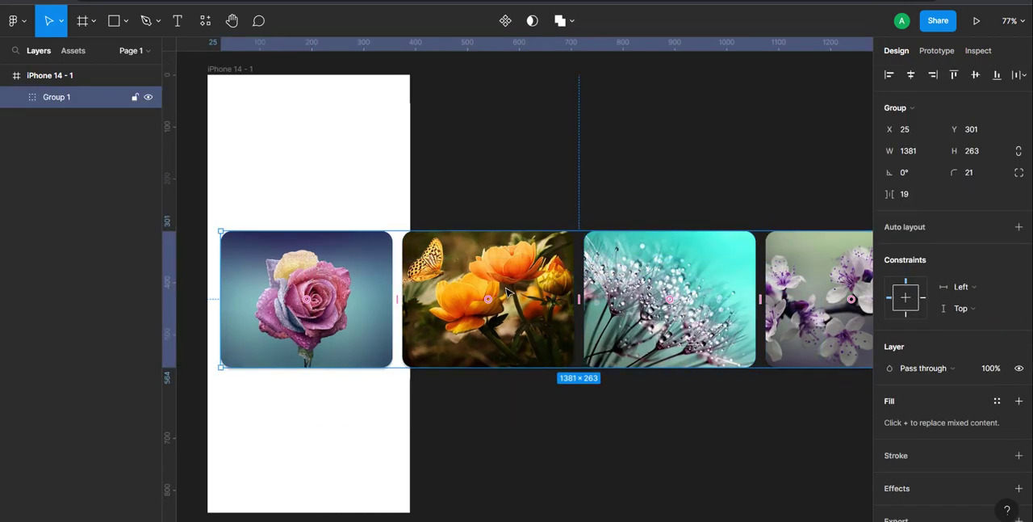
click(225, 74)
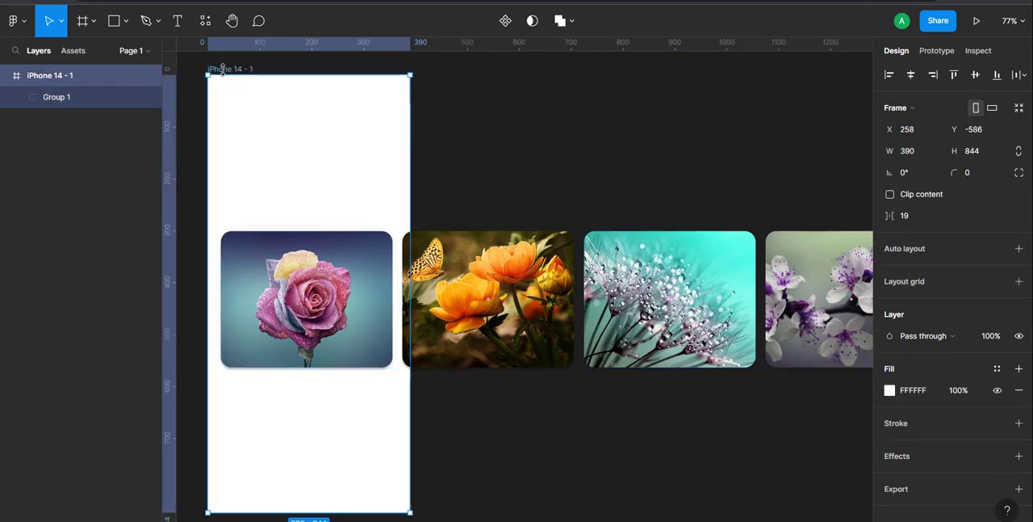
click(890, 195)
click(890, 195)
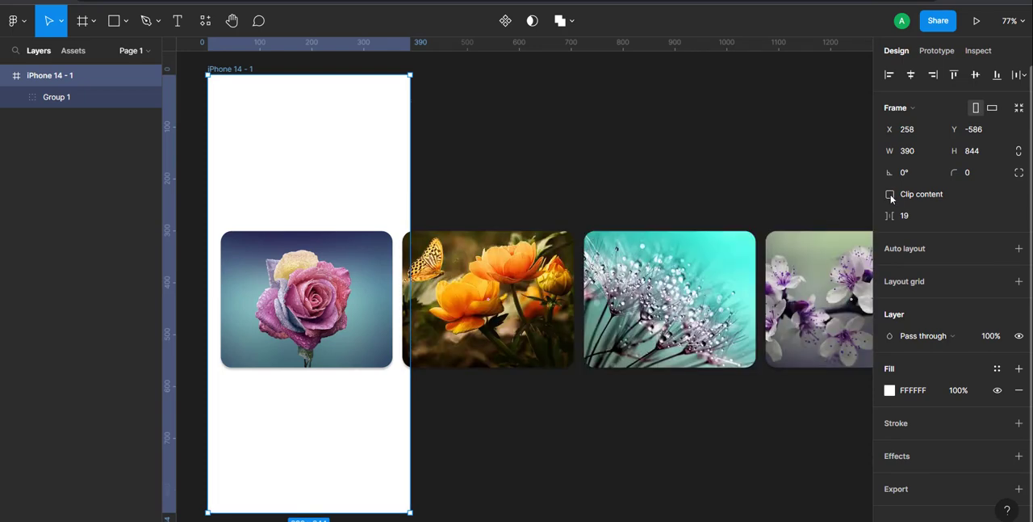
Step: Convert the group of four image cards into a frame nested inside the iPhone frame
right_click(477, 270)
click(514, 289)
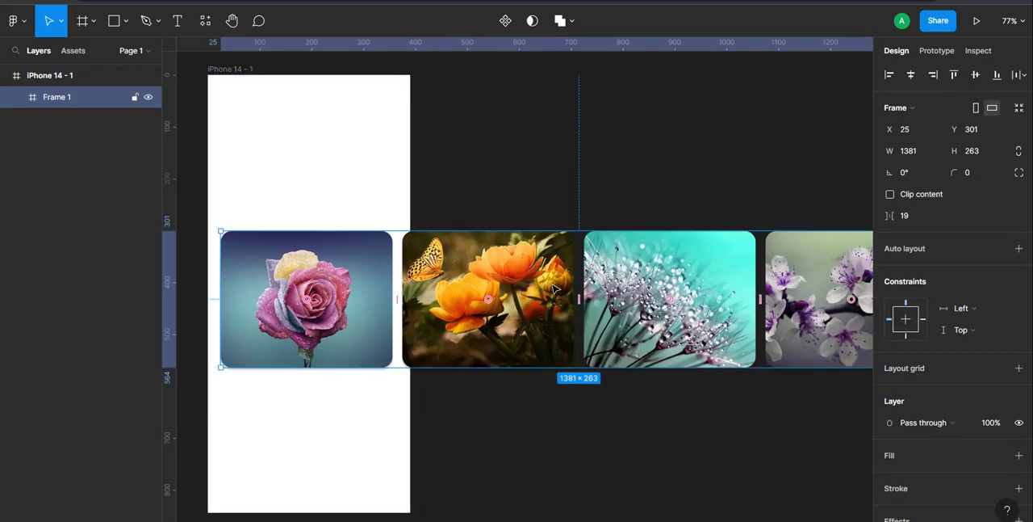
scroll(554, 288, right, 5)
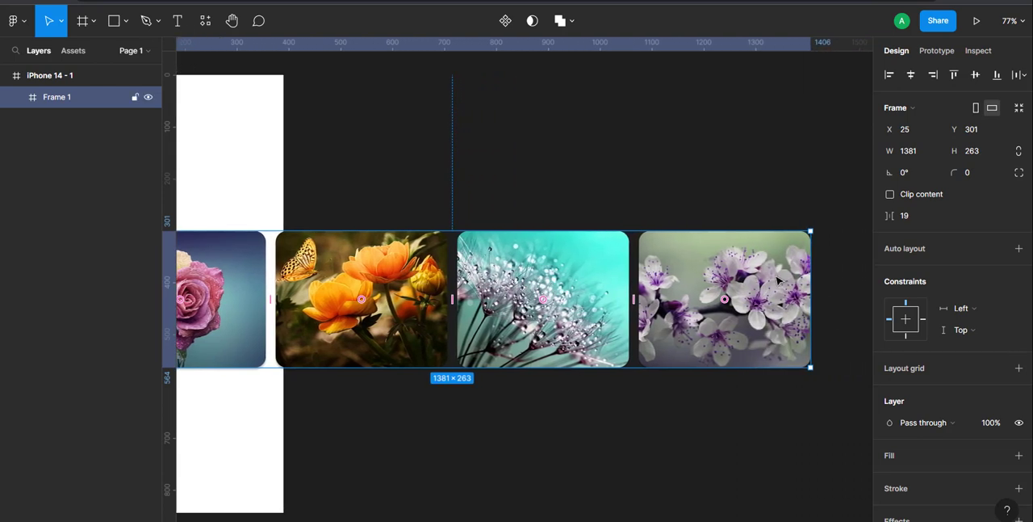
mouse_move(812, 287)
mouse_down()
mouse_move(777, 287)
mouse_move(812, 281)
mouse_up()
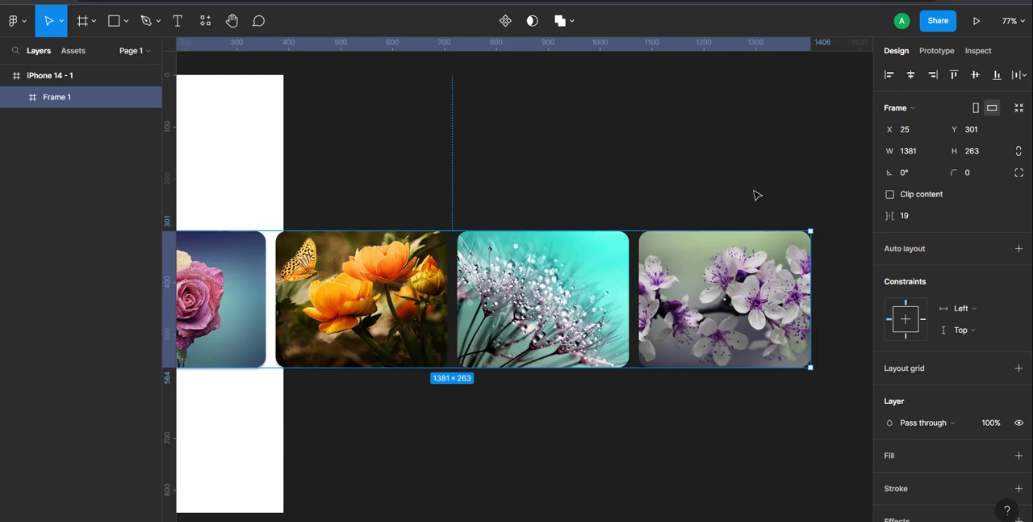
Step: Turn on Clip content for the iPhone 14 frame
scroll(418, 104, left, 8)
click(356, 76)
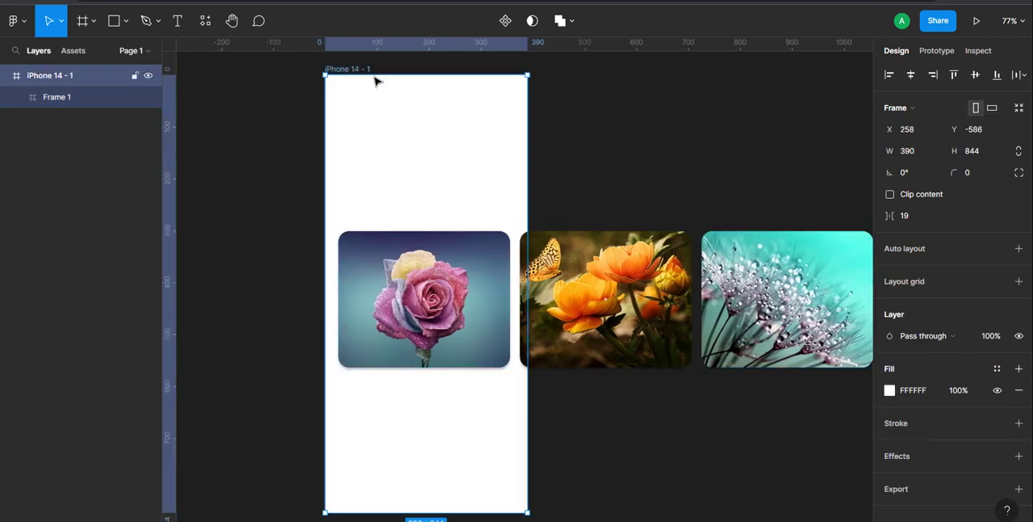
click(890, 196)
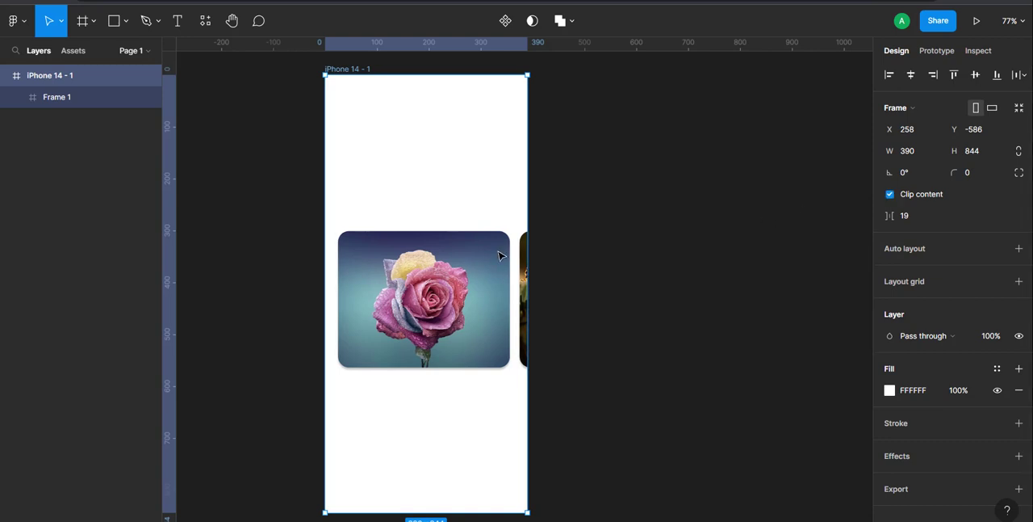
Step: Shorten the card frame to a width of 365 so its far edge meets the iPhone frame's edge
click(458, 263)
scroll(458, 262, right, 5)
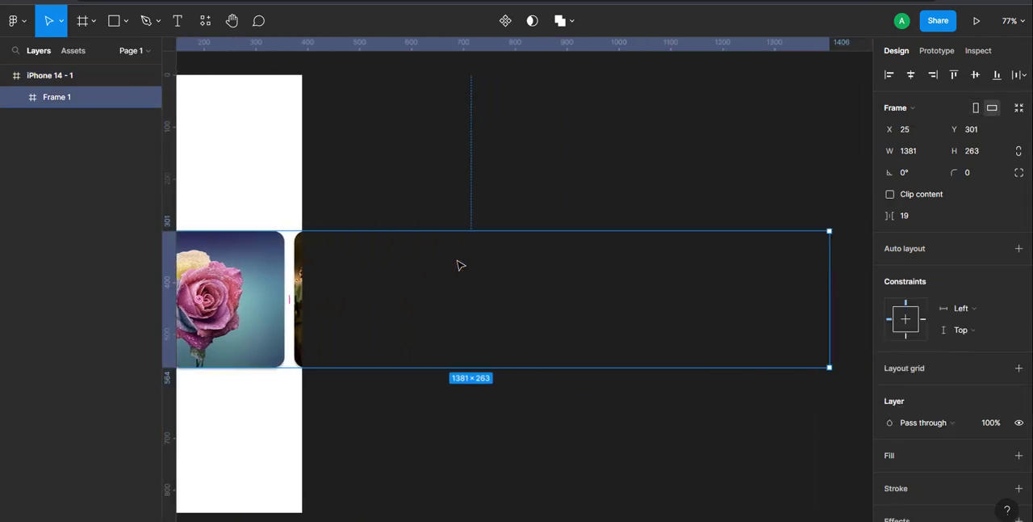
drag(827, 276, 299, 255)
scroll(358, 263, left, 3)
scroll(365, 267, left, 1)
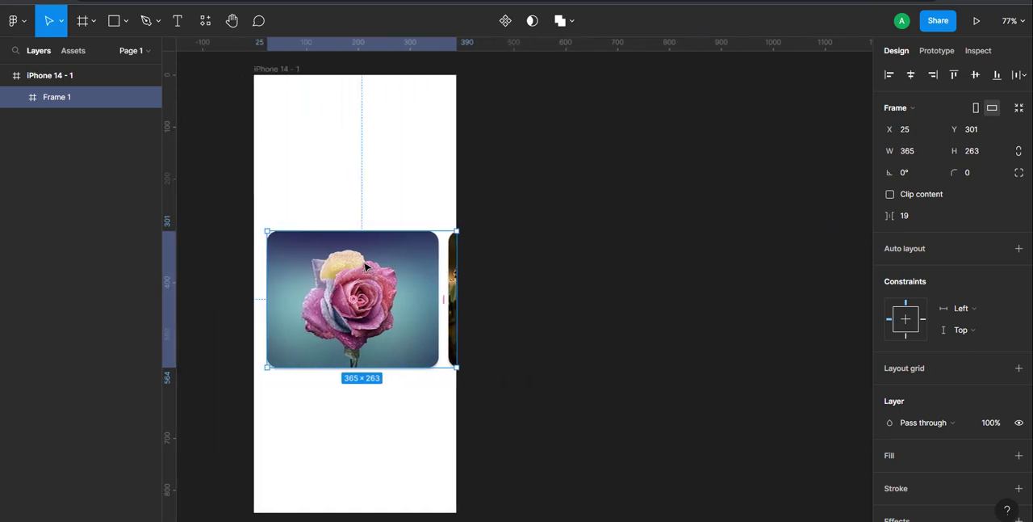
Step: Set the iPhone frame's overflow scroll behavior to Horizontal and start the prototype preview
click(284, 70)
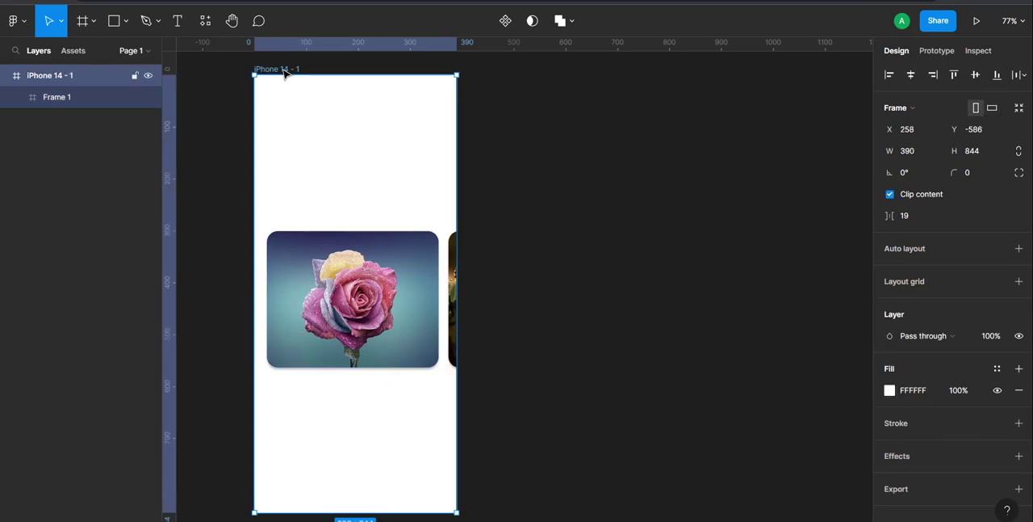
click(934, 52)
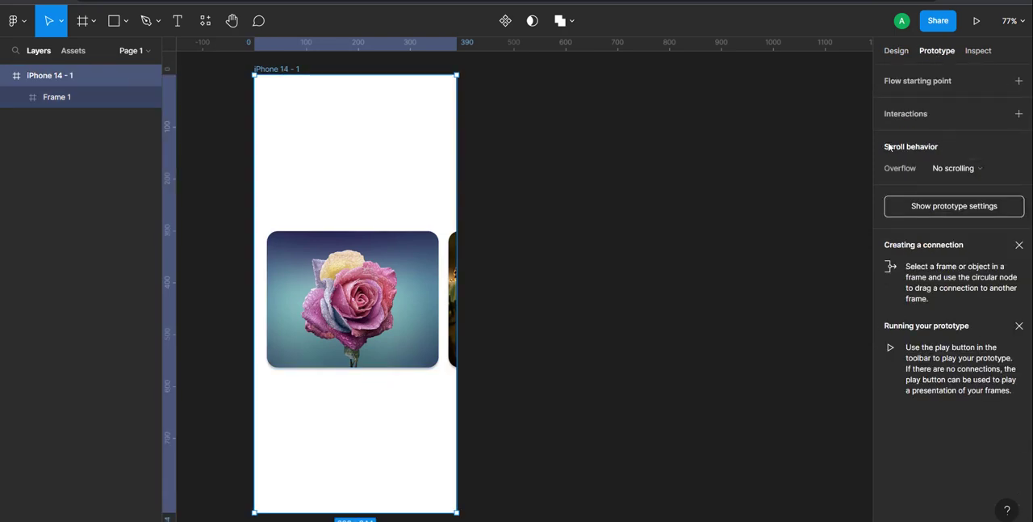
click(996, 170)
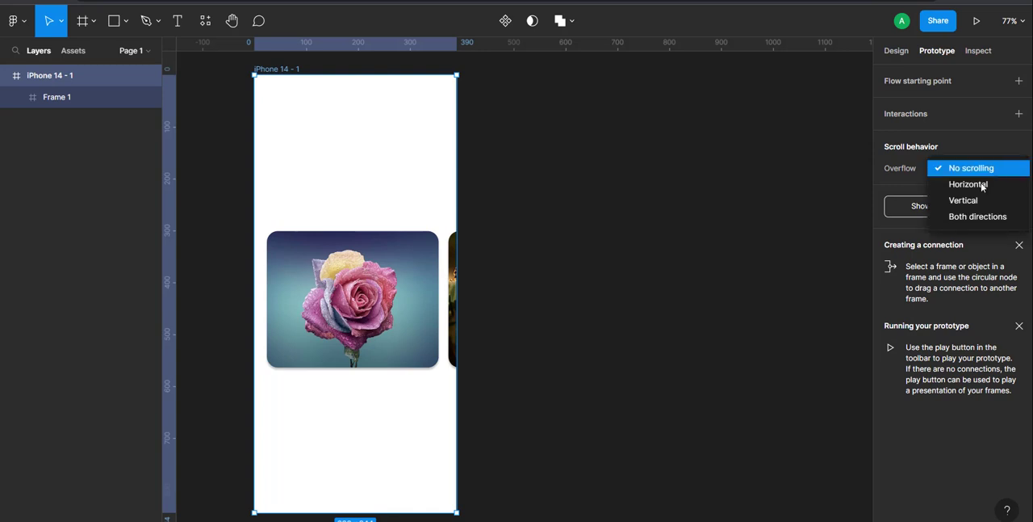
click(973, 189)
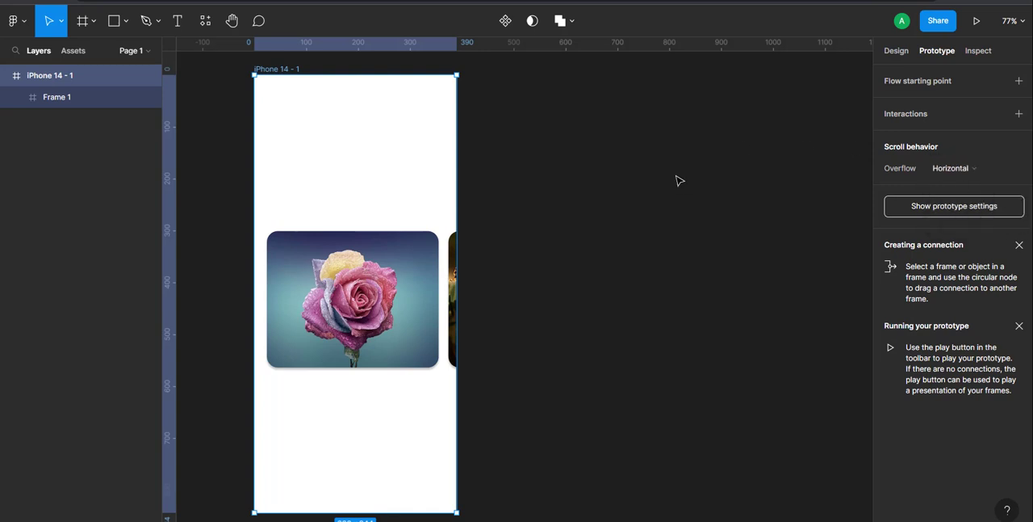
click(976, 22)
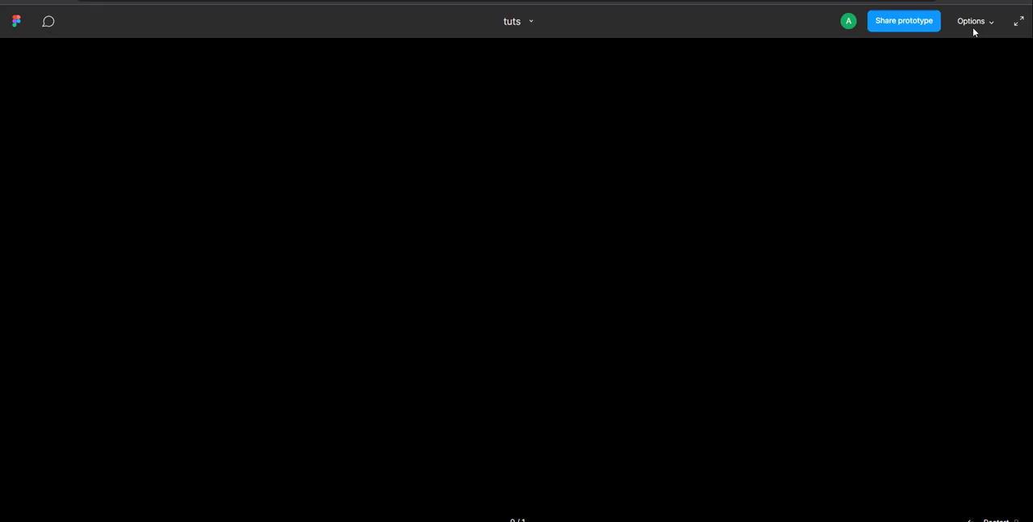